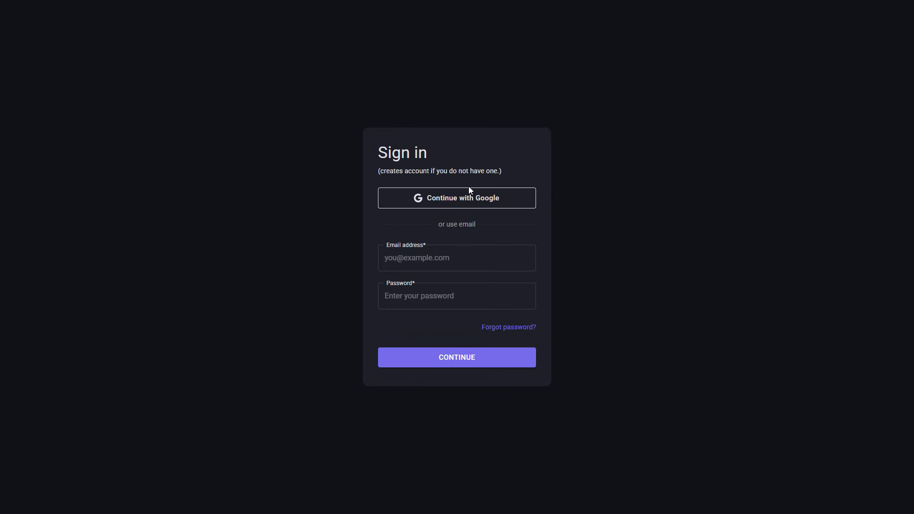
Paste the account's email address from clipboard history into the sign-in form and type the password
click(431, 290)
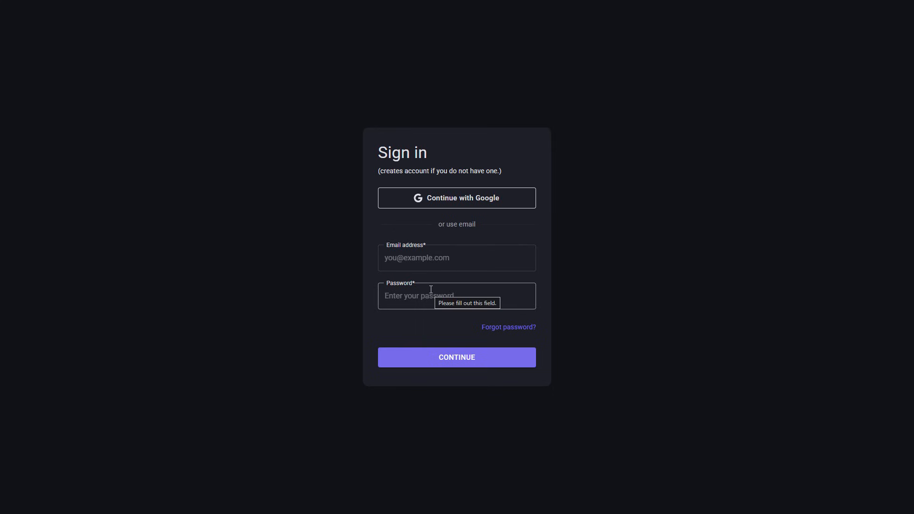
triple_click(452, 169)
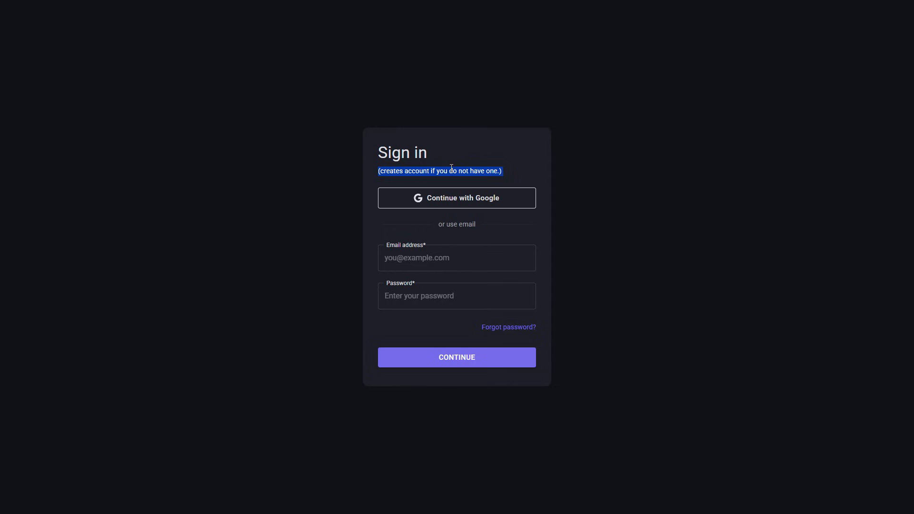
click(490, 158)
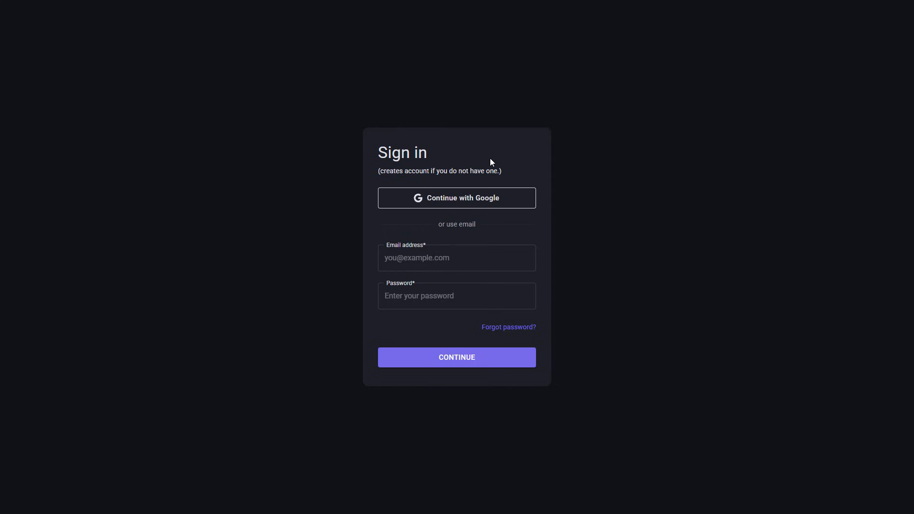
click(499, 255)
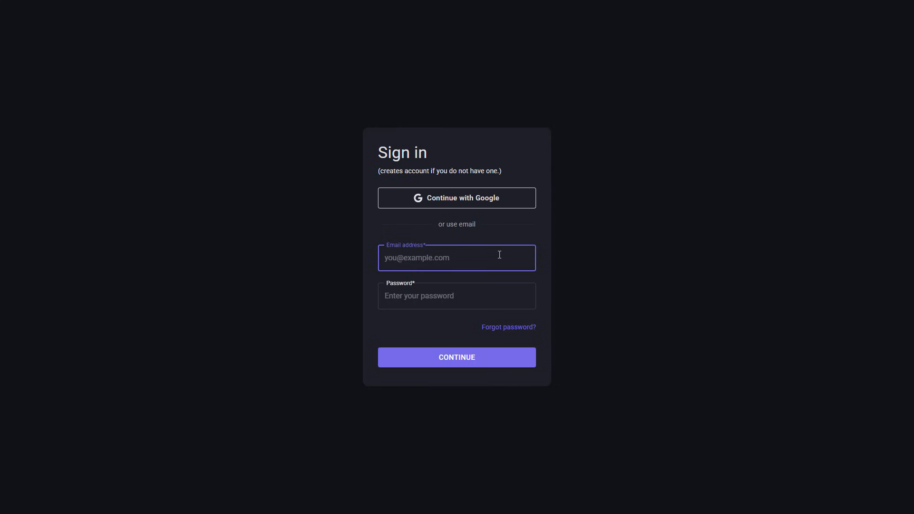
key(super+v)
click(468, 351)
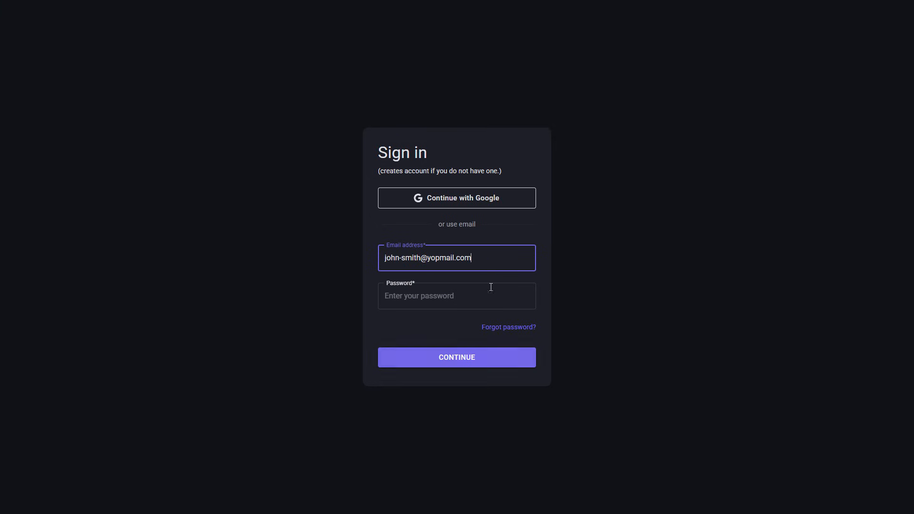
click(493, 300)
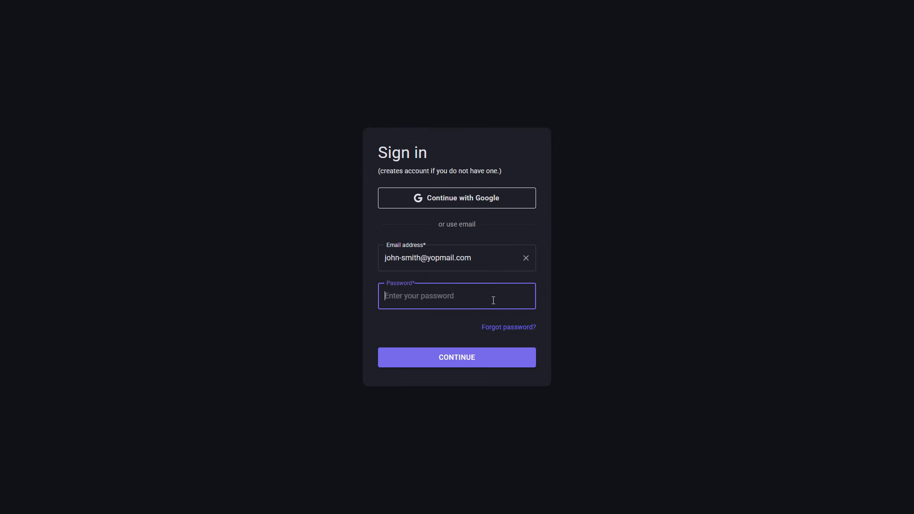
text(**********)
Submit the sign-in credentials and decline the browser's offer to save the password
click(443, 354)
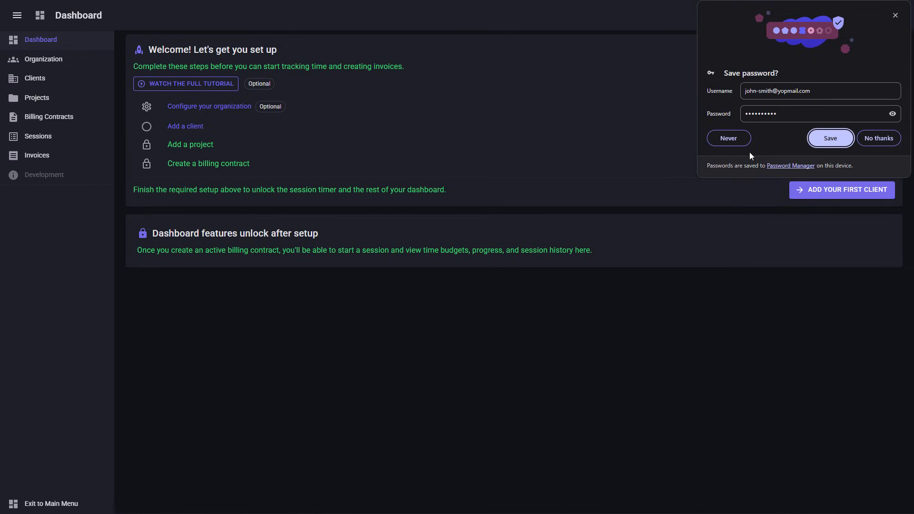
click(881, 138)
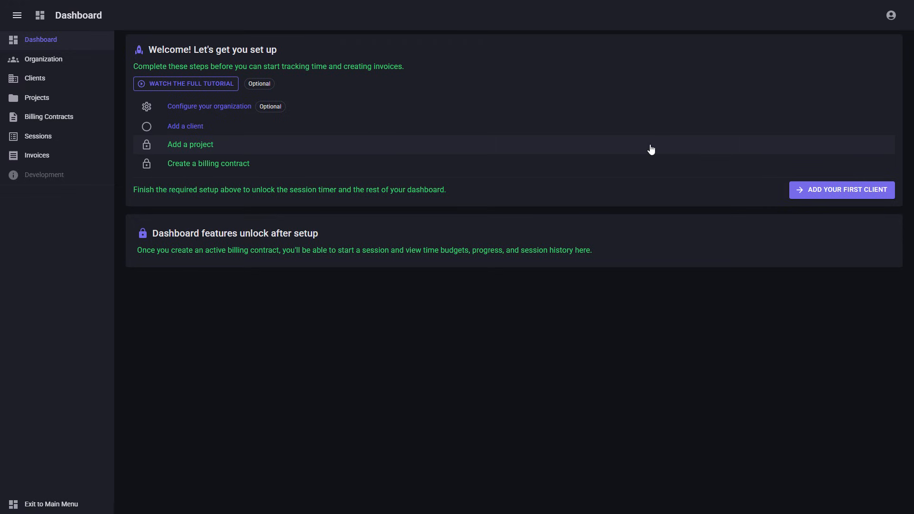
Replace the organization's name with the company name
click(191, 106)
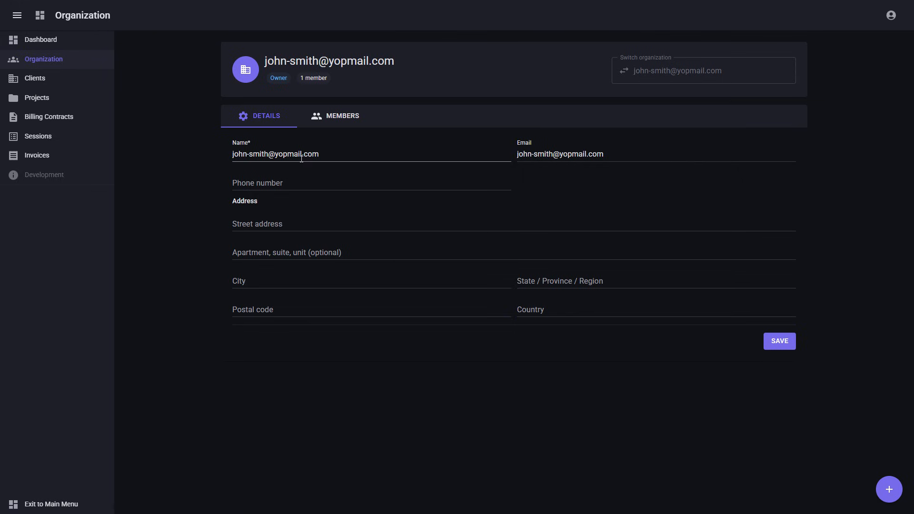
triple_click(264, 154)
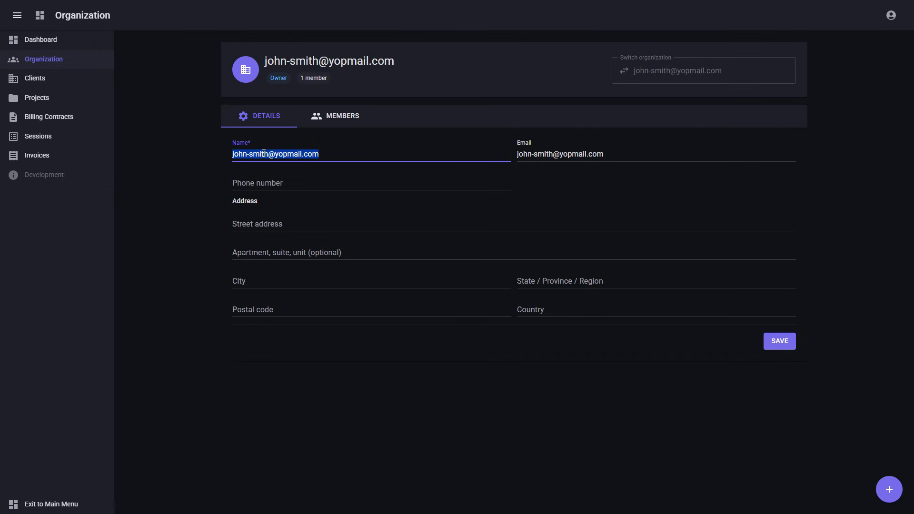
text(John Smith LLC)
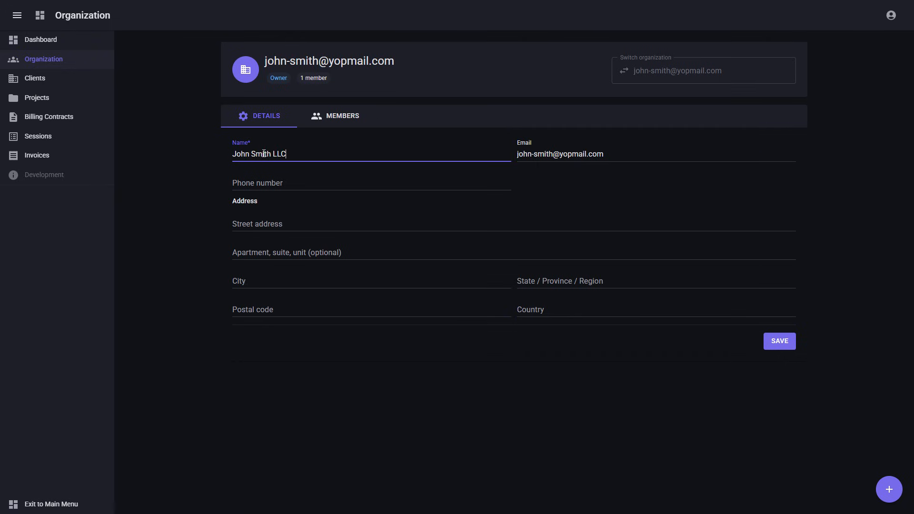
click(291, 179)
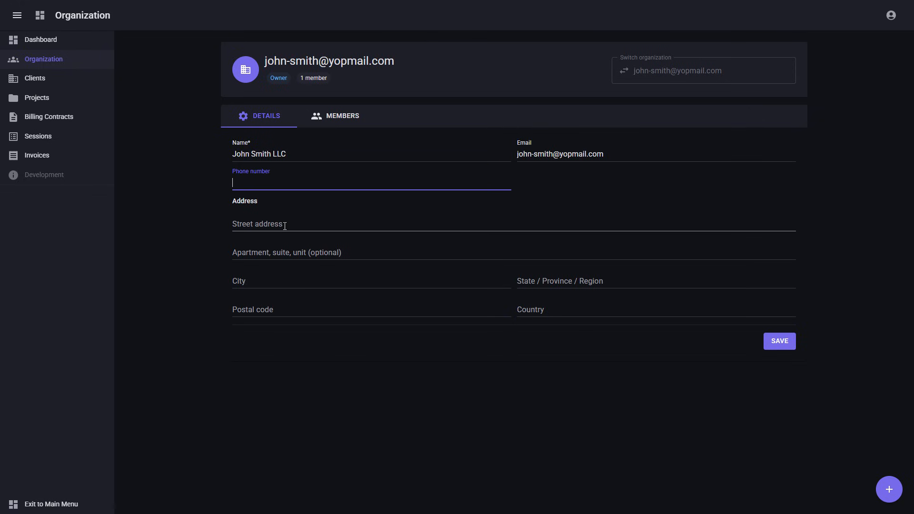
Save the organization's location as Houston, Texas, USA, along with its postal code
click(290, 279)
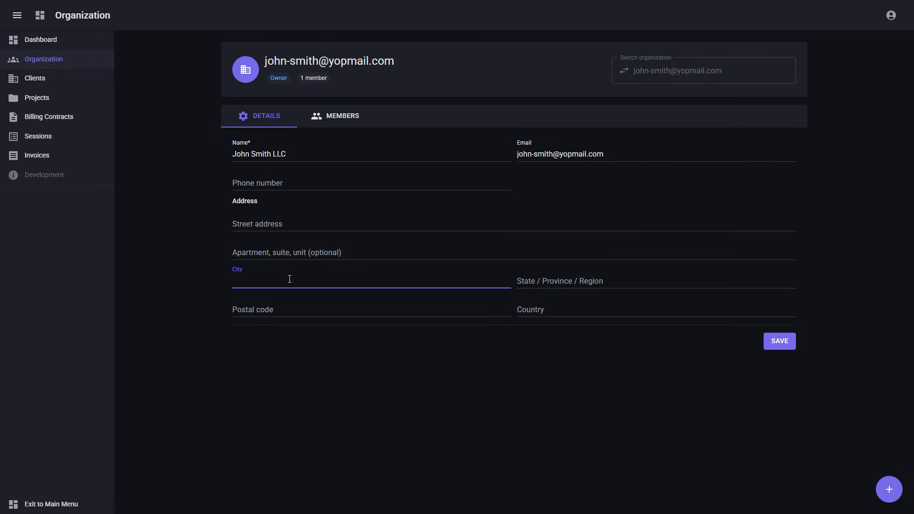
text(Houston)
key(Tab)
text(Texas)
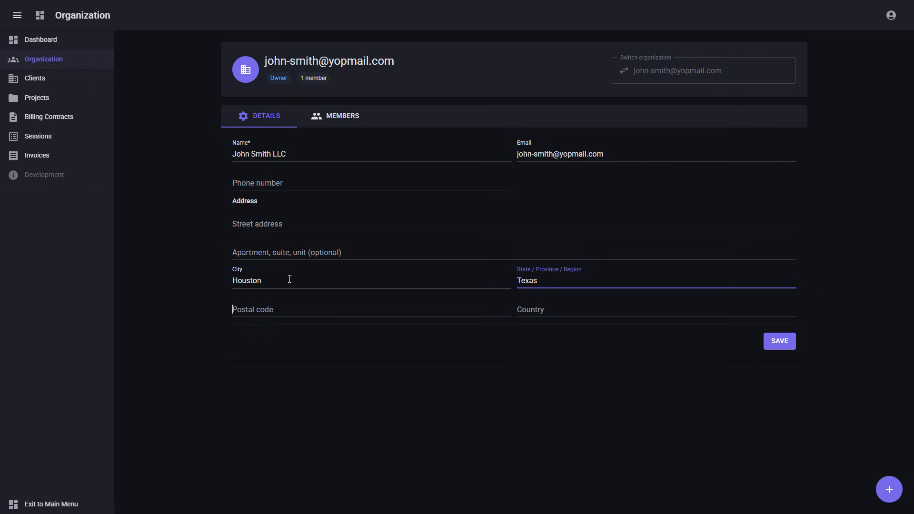
key(Tab)
text(88)
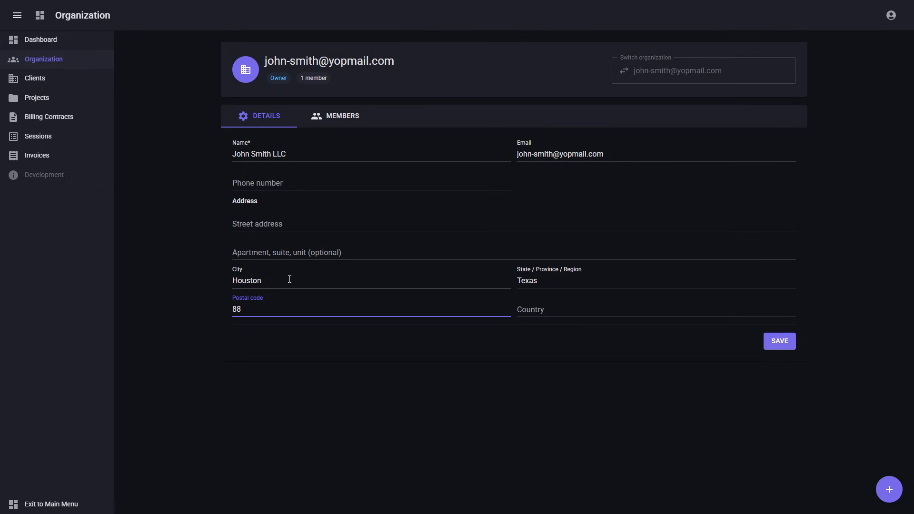
text(888)
key(Tab)
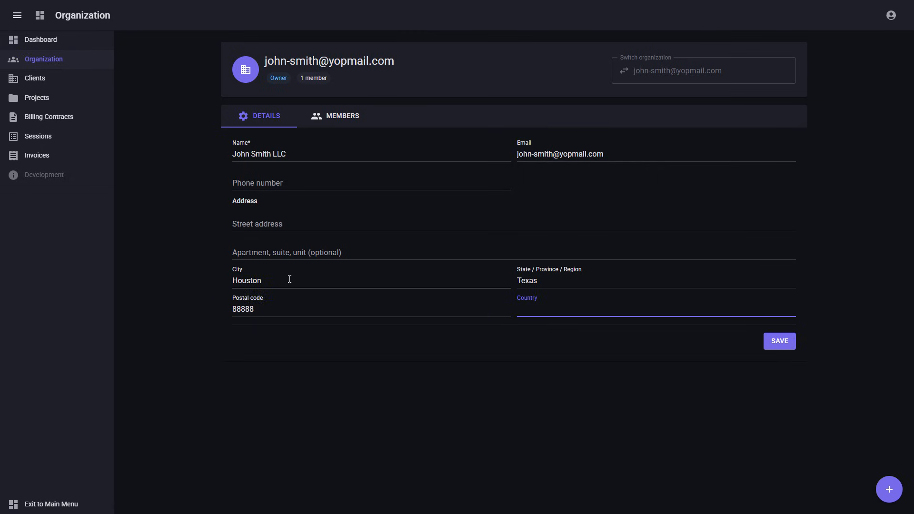
text(USA)
click(772, 341)
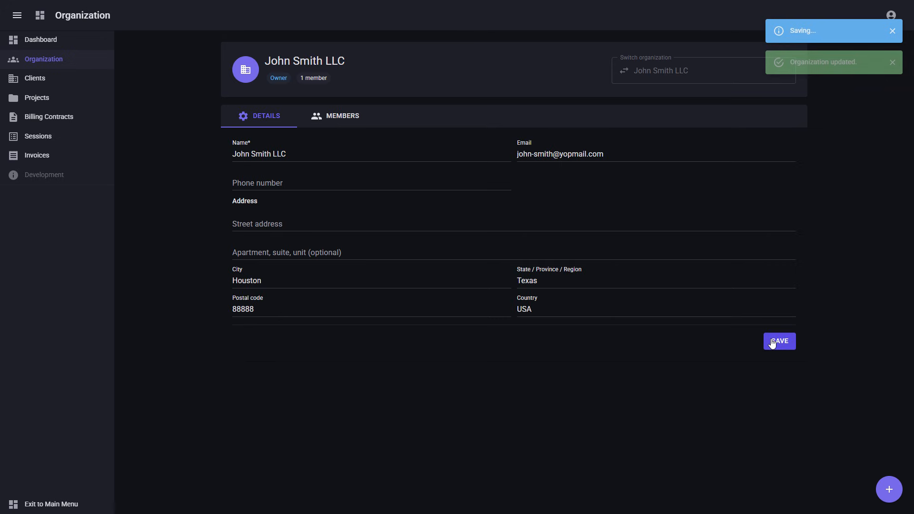
Start a new client entry named Hot Dog Inc
click(42, 42)
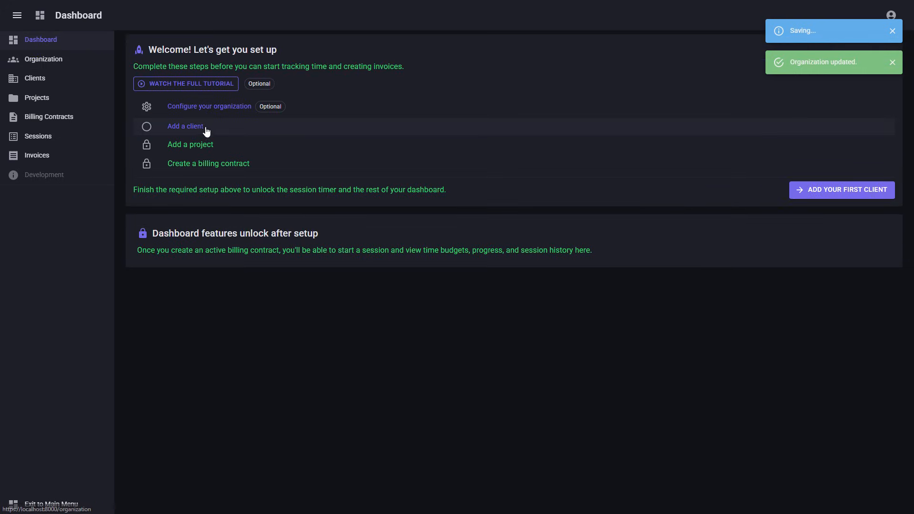
click(206, 129)
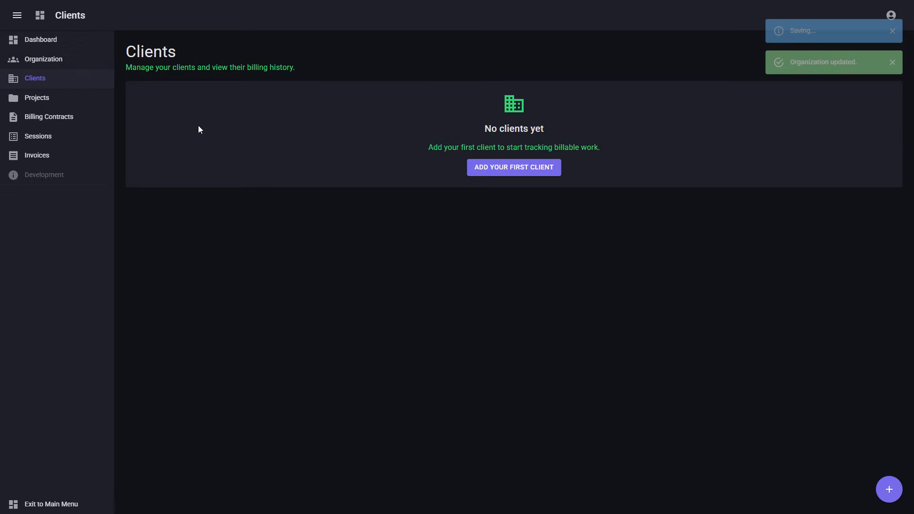
click(490, 173)
click(406, 192)
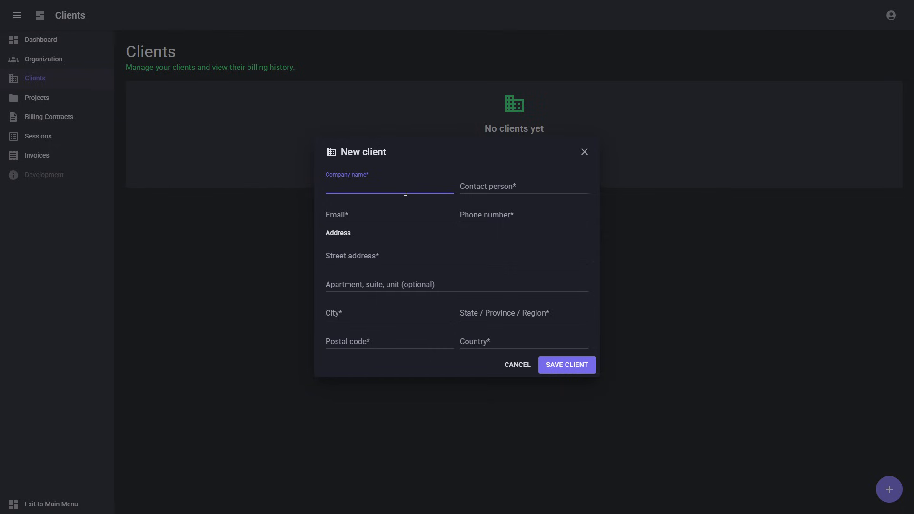
text(Hot Dog Inc)
Fill in the client's contact person, e-mail address and phone number
key(Tab)
text(MR)
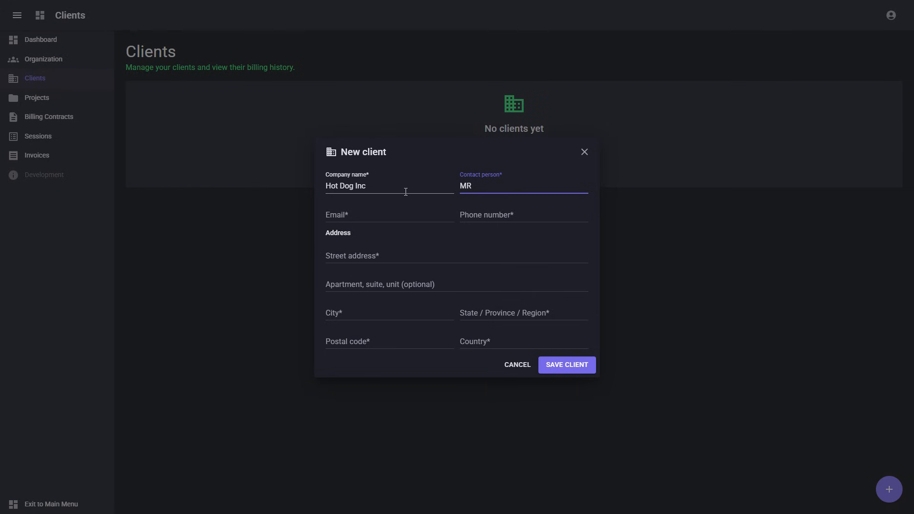
key(BackSpace)
text(r Hot Dog)
key(Tab)
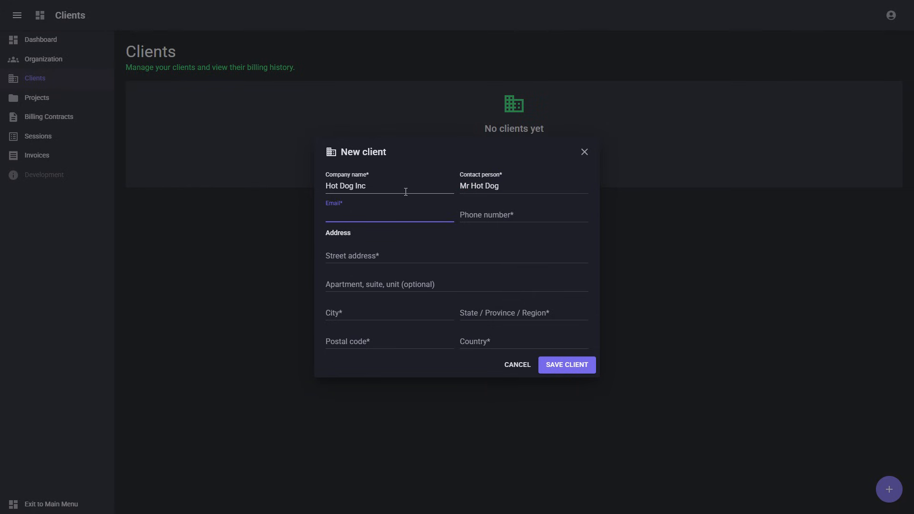
key(Tab)
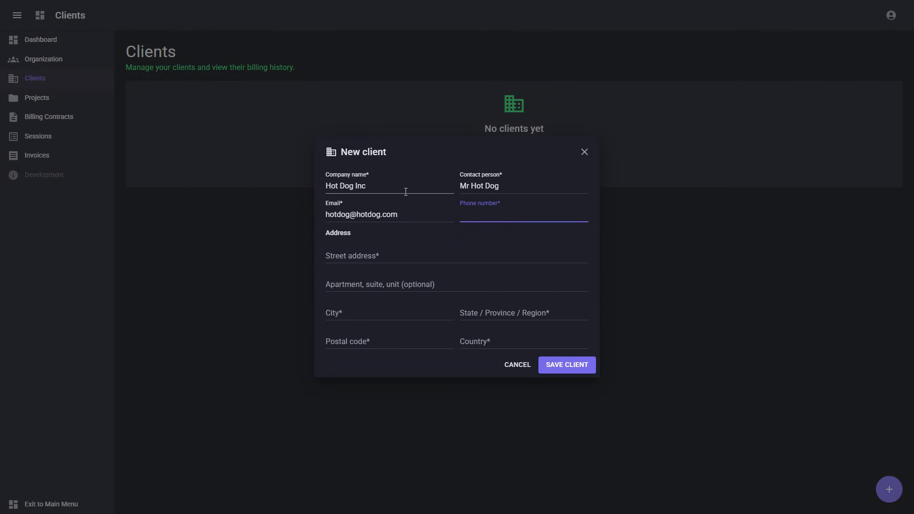
Enter the client's street address, city Ankeny, state Iowa and postal code
click(395, 257)
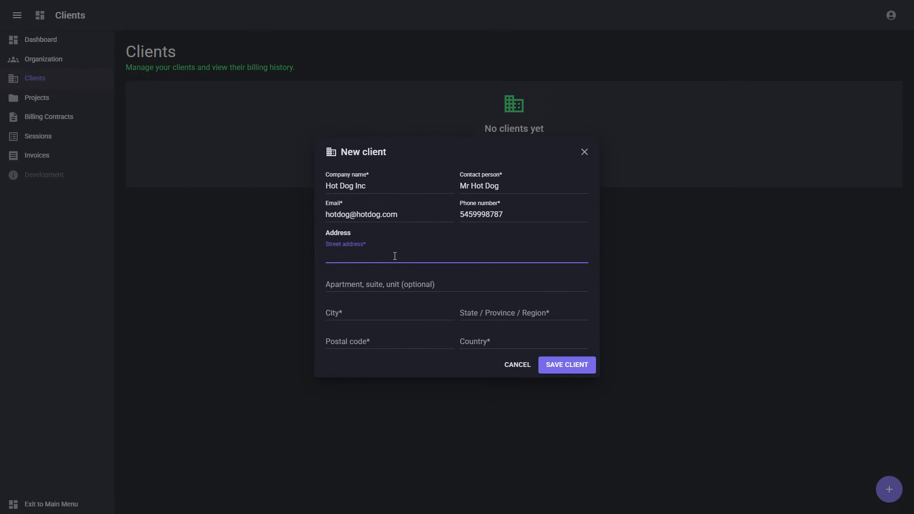
key(Tab)
key(Tab)
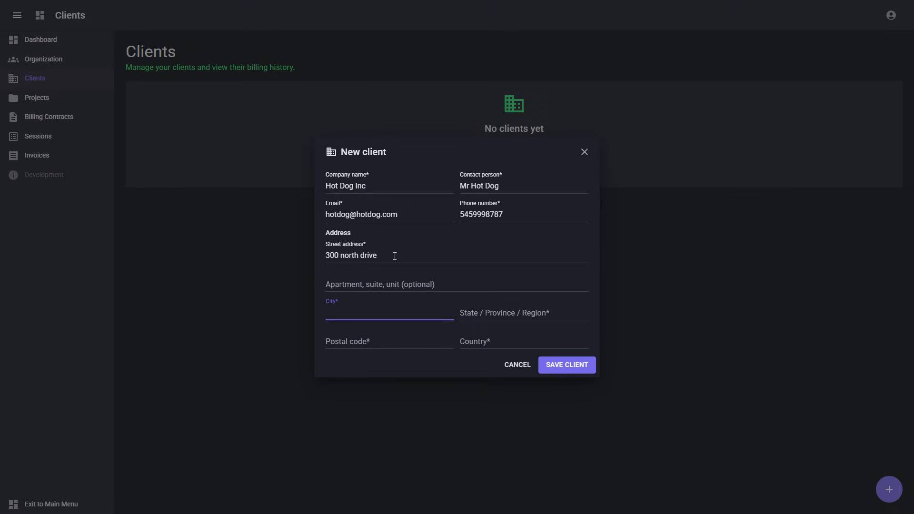
text(Ankeny)
key(Tab)
text(Iowa)
key(Tab)
text(5)
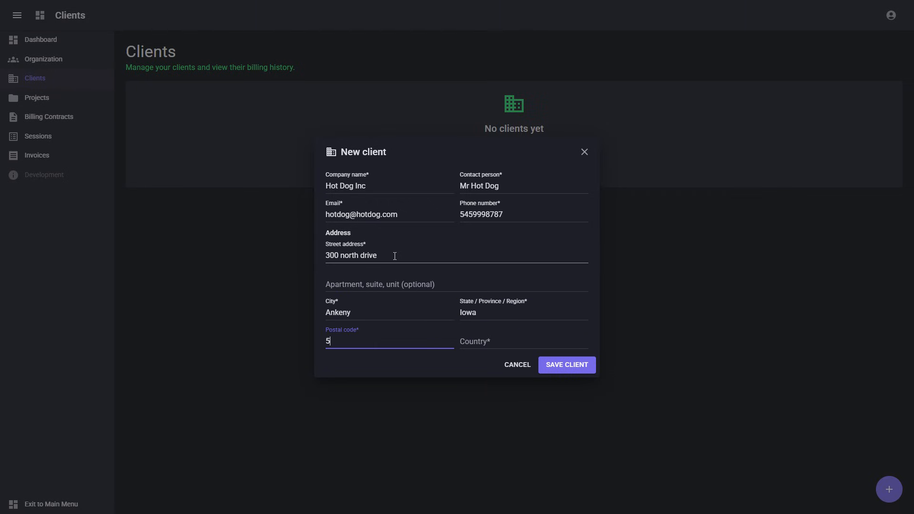
text(0211)
text(U)
text(S)
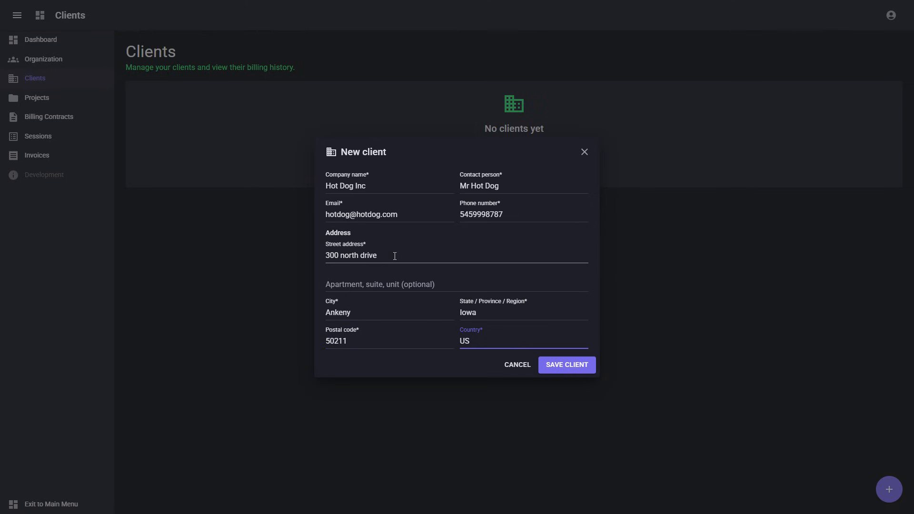
Save the Hot Dog Inc client
click(560, 361)
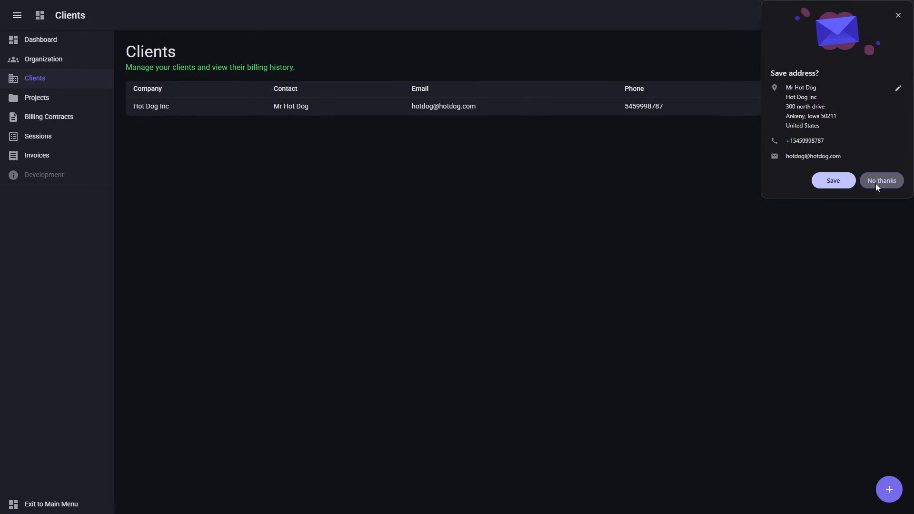
click(74, 40)
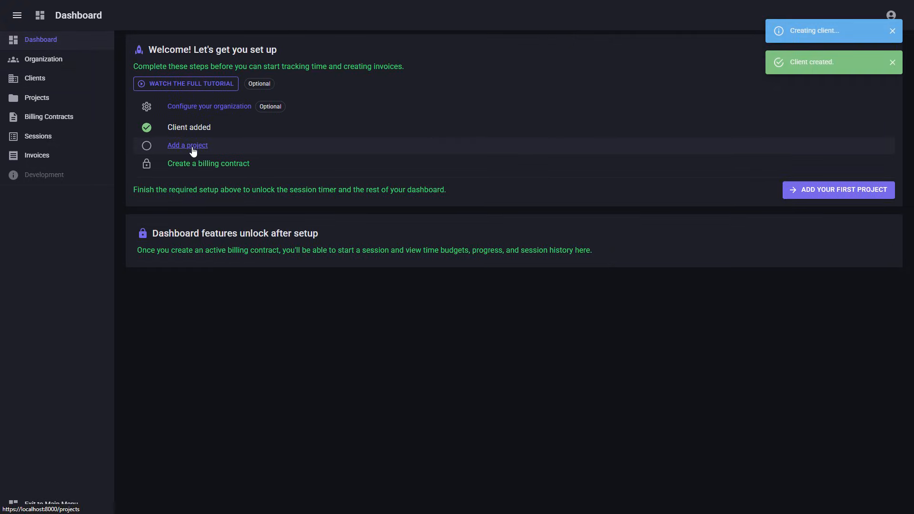
click(193, 151)
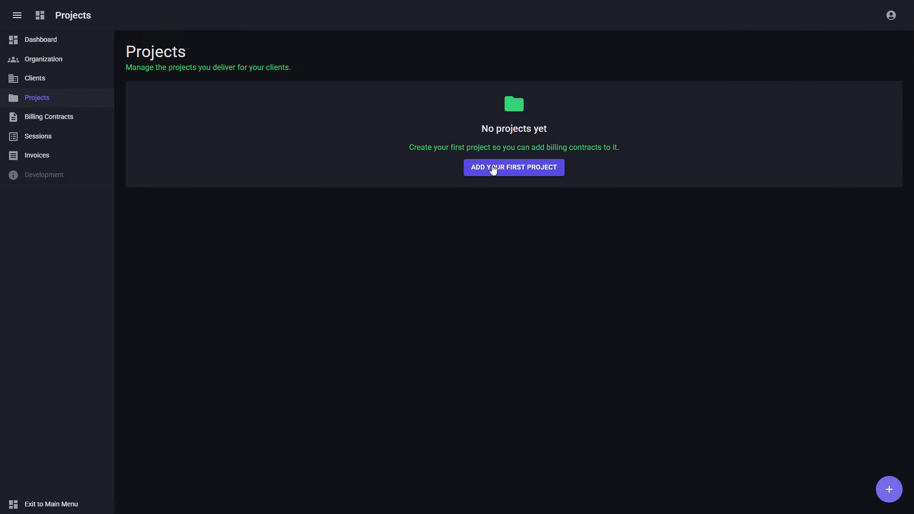
Save a project 'Rebuild the building', described as 'A long process of changing the building'
click(493, 169)
click(451, 234)
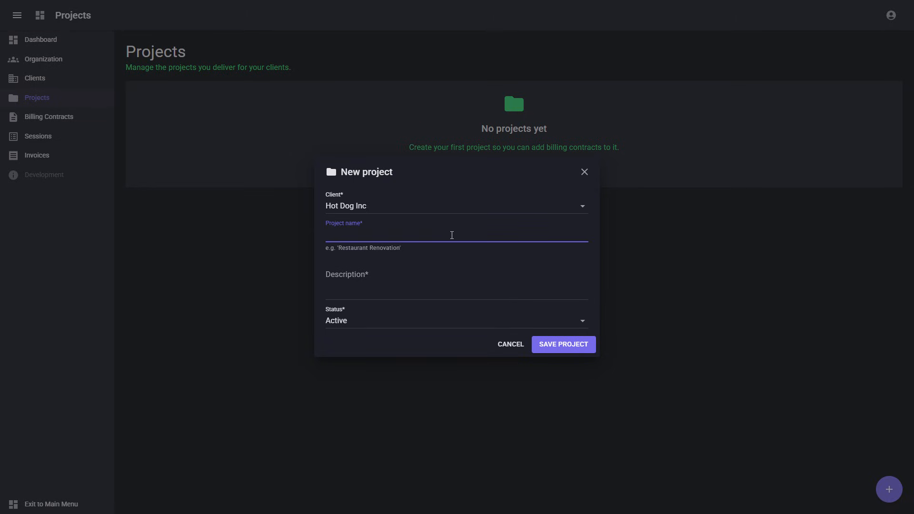
text(Rebuild the building)
key(Tab)
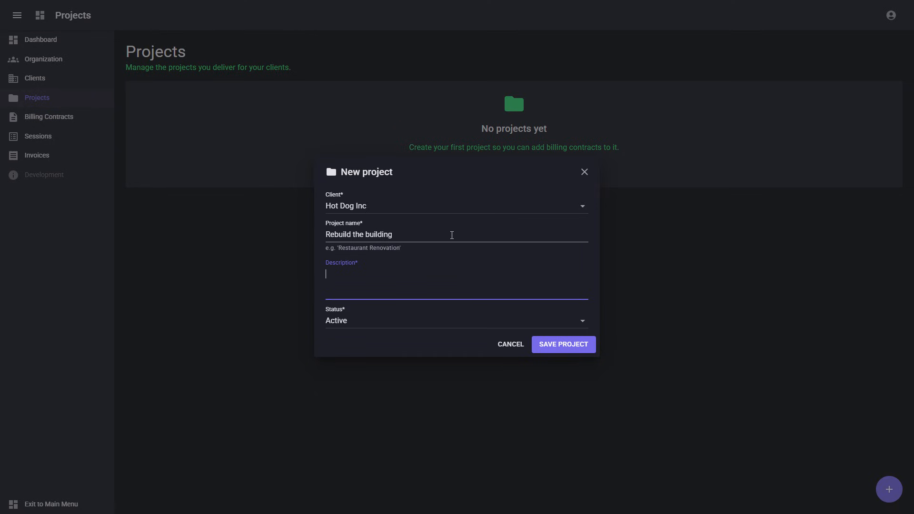
text(A long process of chaning )
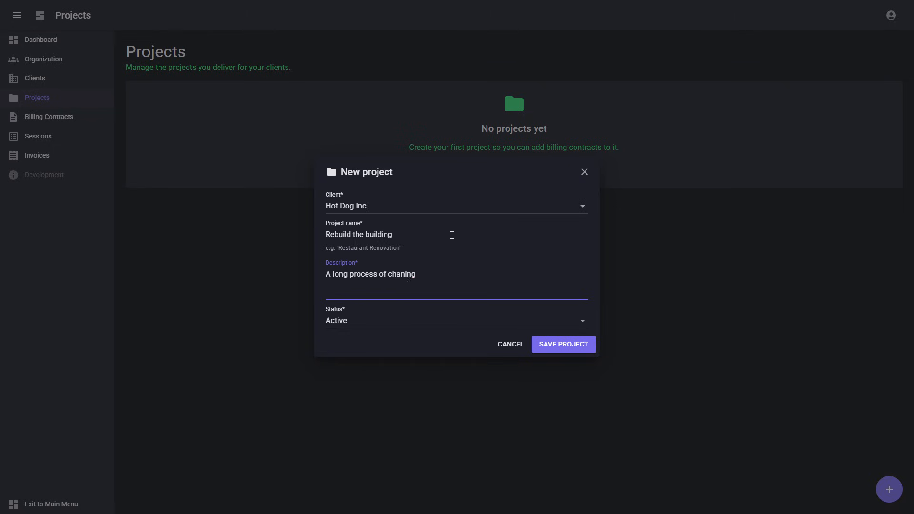
text(the building)
right_click(402, 275)
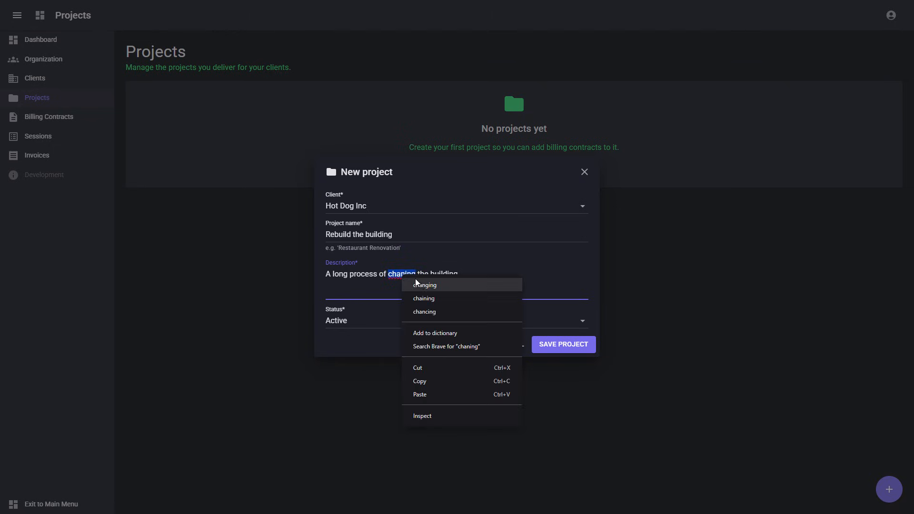
click(420, 283)
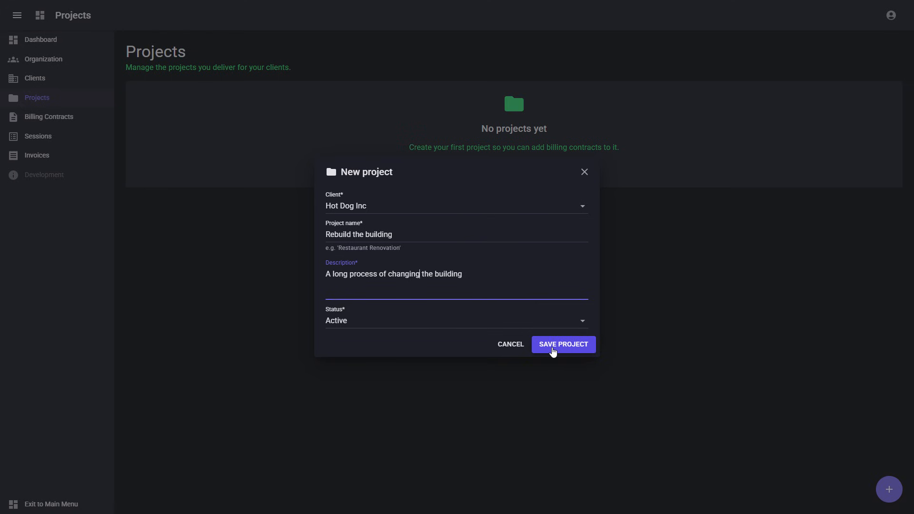
click(552, 348)
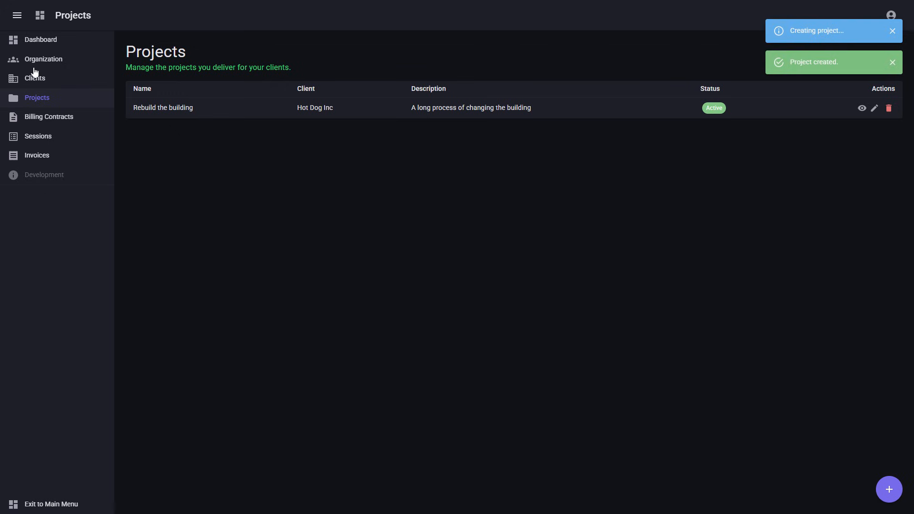
Start a billing contract for Rebuild the building with service 'Fix the floors'
click(32, 41)
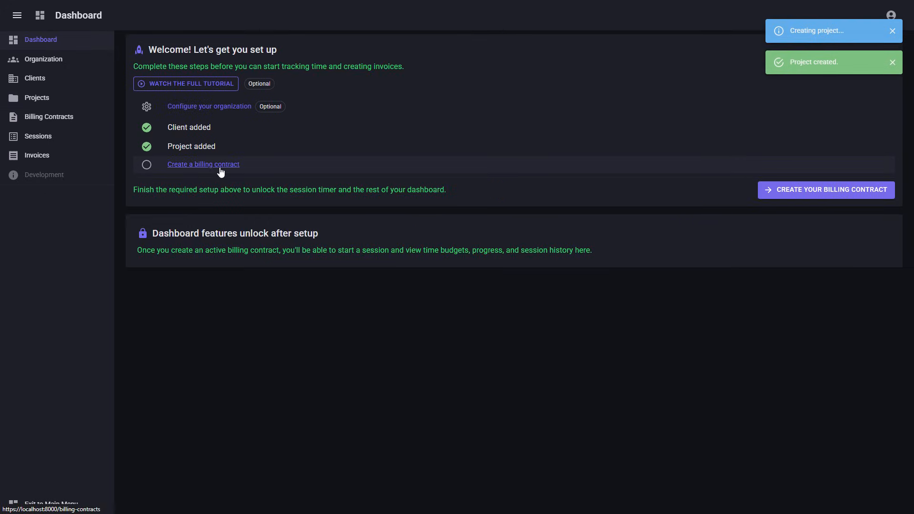
click(219, 167)
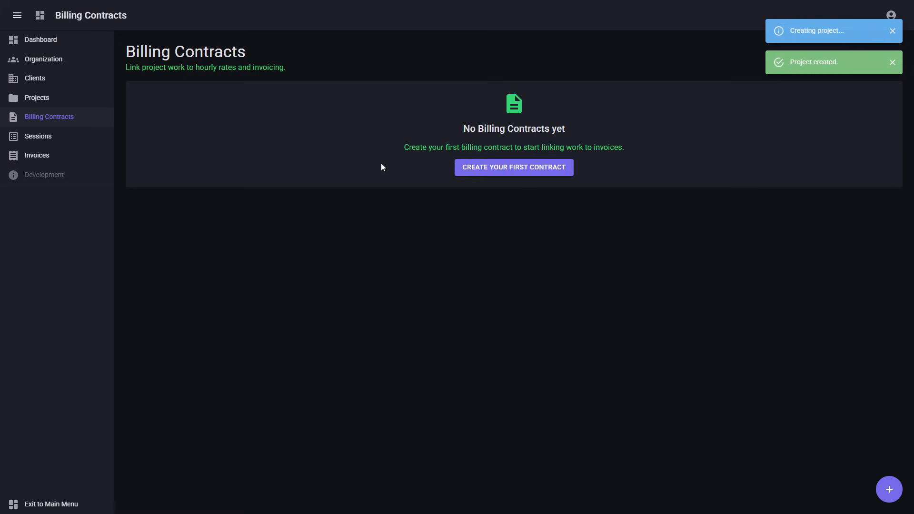
click(476, 166)
click(405, 210)
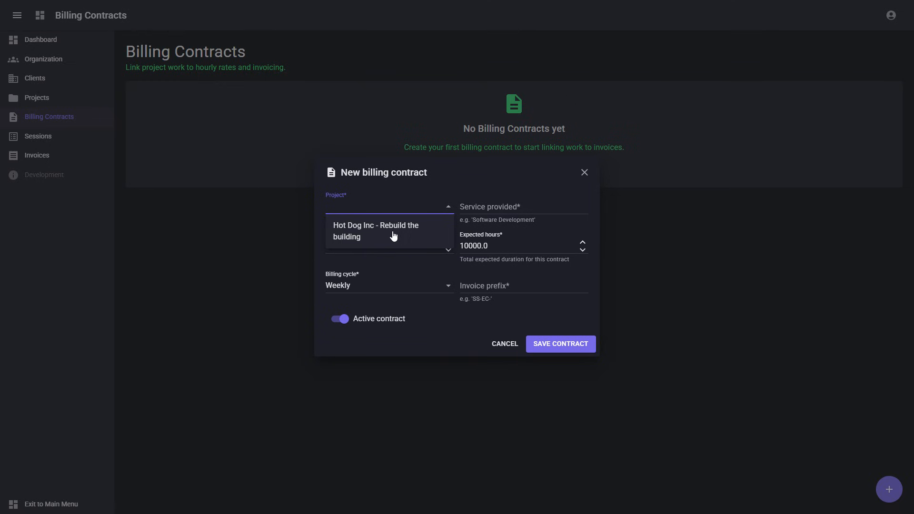
click(403, 234)
click(490, 206)
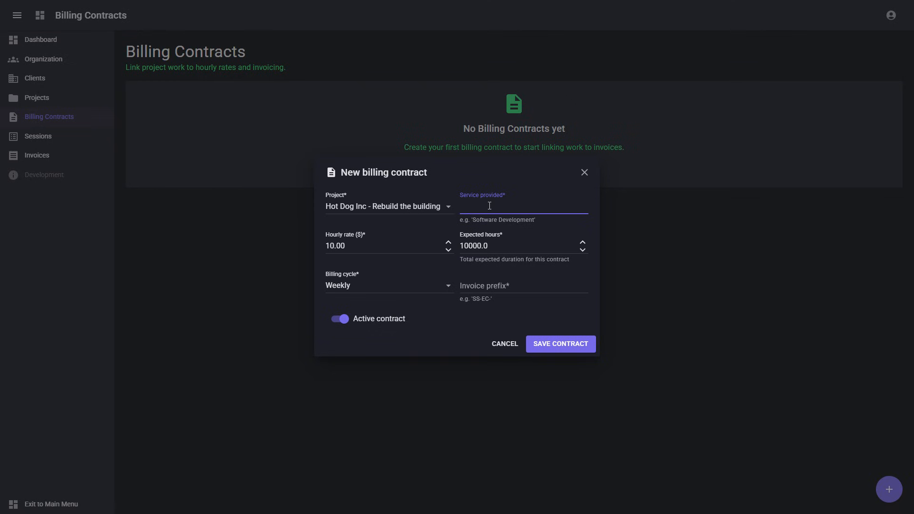
text(Fix the floors)
Set the rate to 100, expected hours to 1500, a Weekly cycle and prefix HOT, then save
click(337, 246)
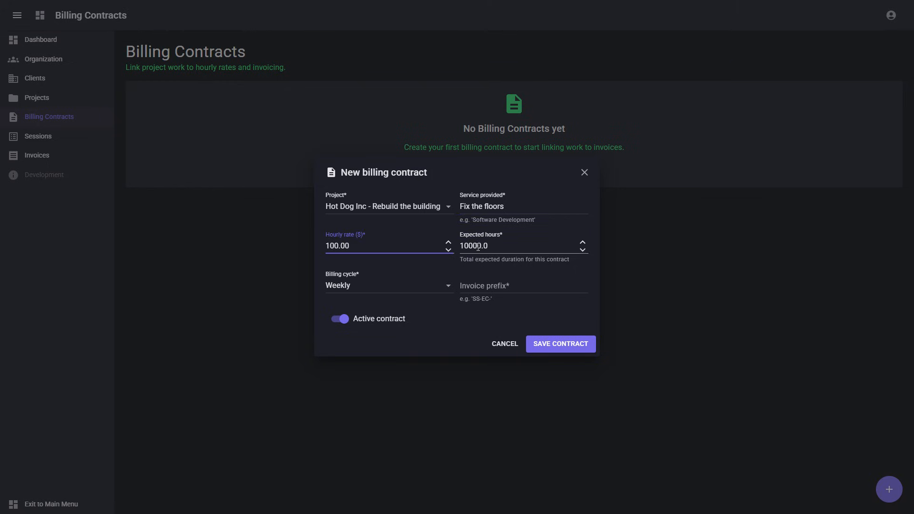
click(508, 246)
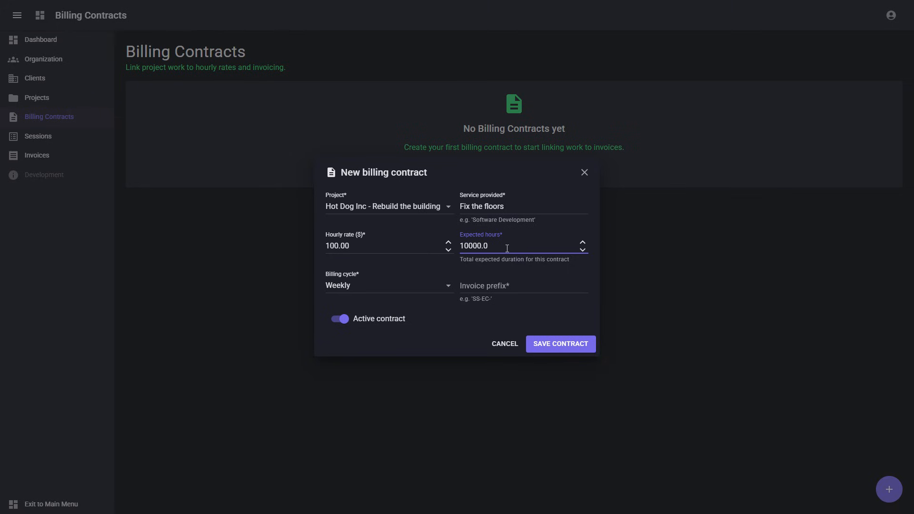
key(BackSpace)
key(BackSpace)
key(BackSpace)
key(BackSpace)
text(500)
click(409, 287)
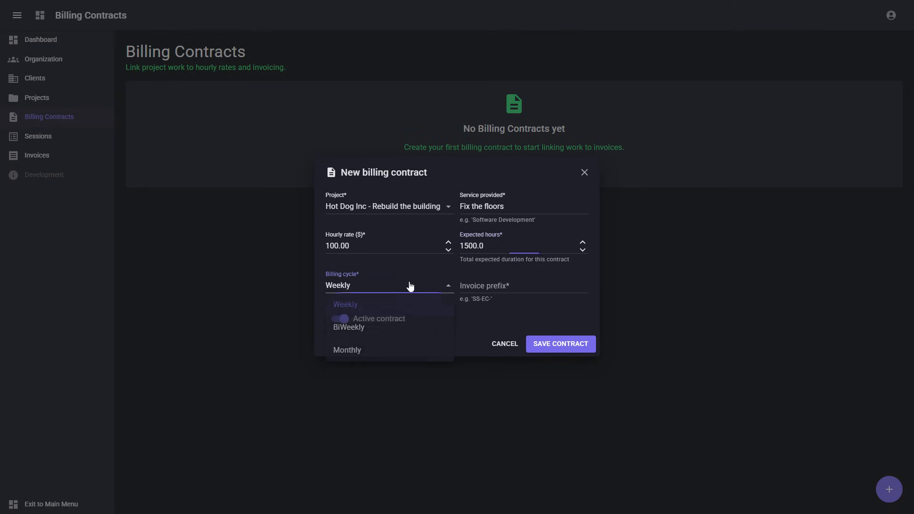
click(402, 301)
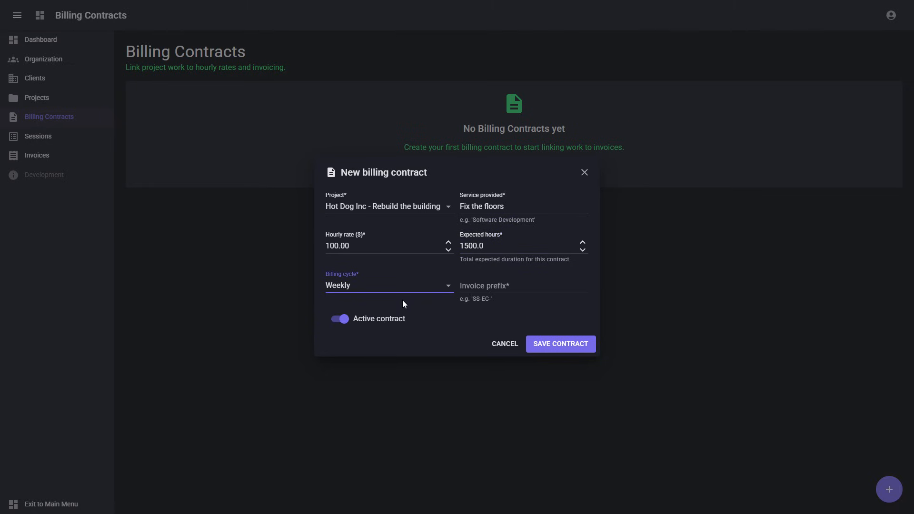
click(493, 282)
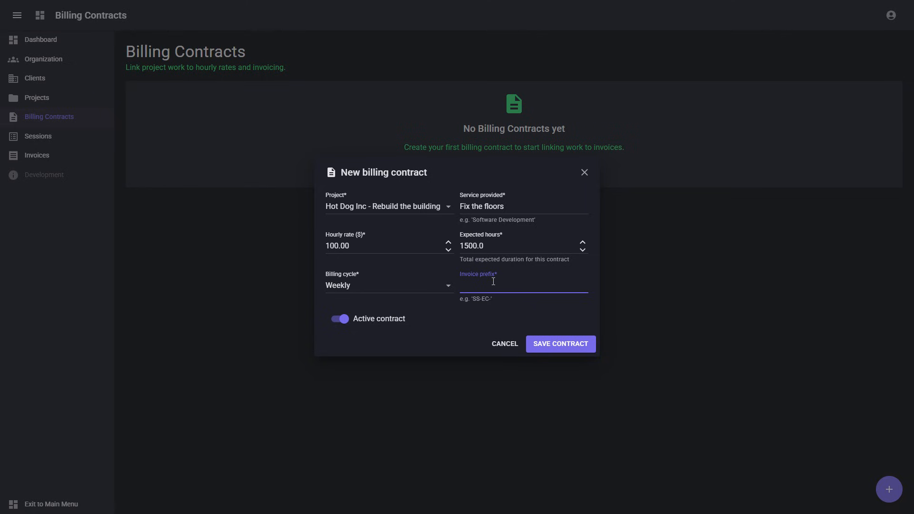
text(HOT)
click(542, 345)
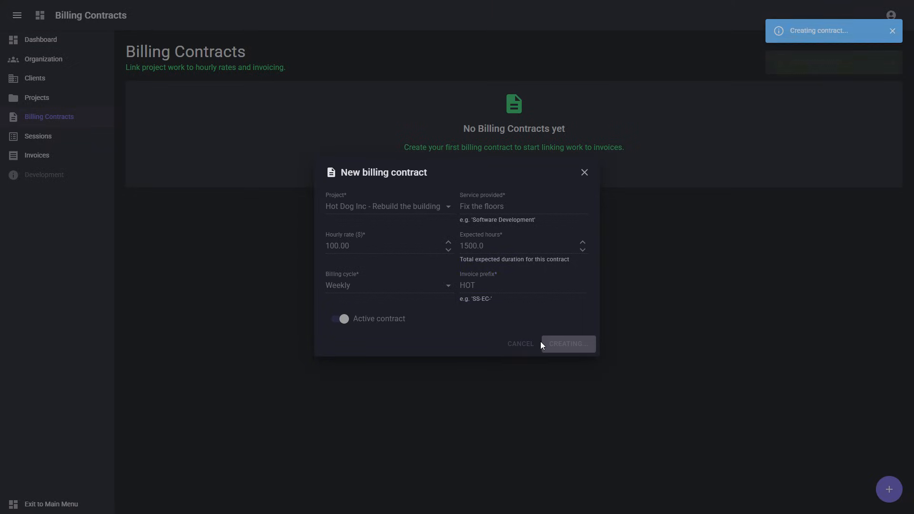
click(33, 44)
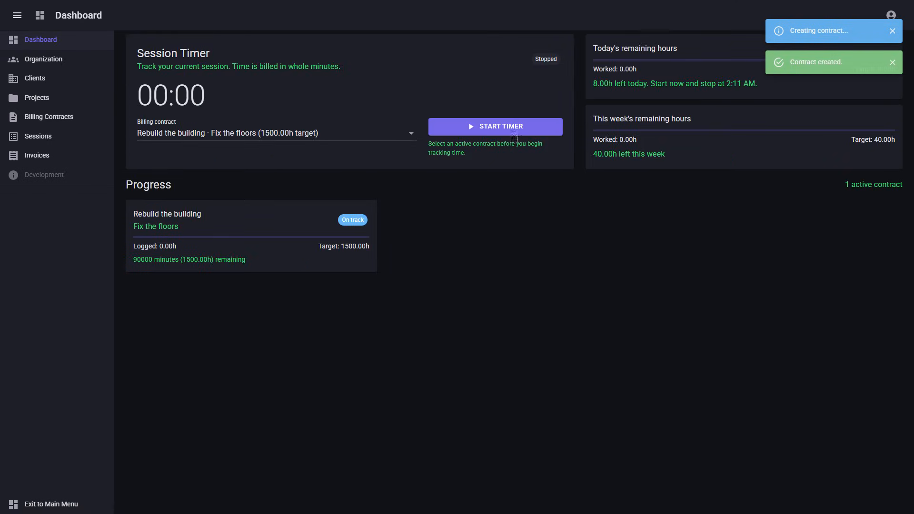
Run the timer twice to log two Fix the floors sessions, then view the Invoices page
click(513, 125)
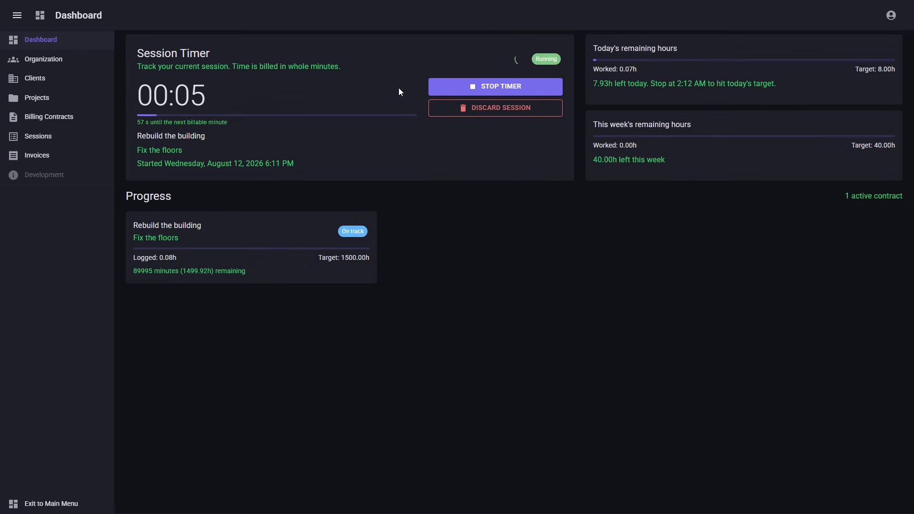
click(442, 86)
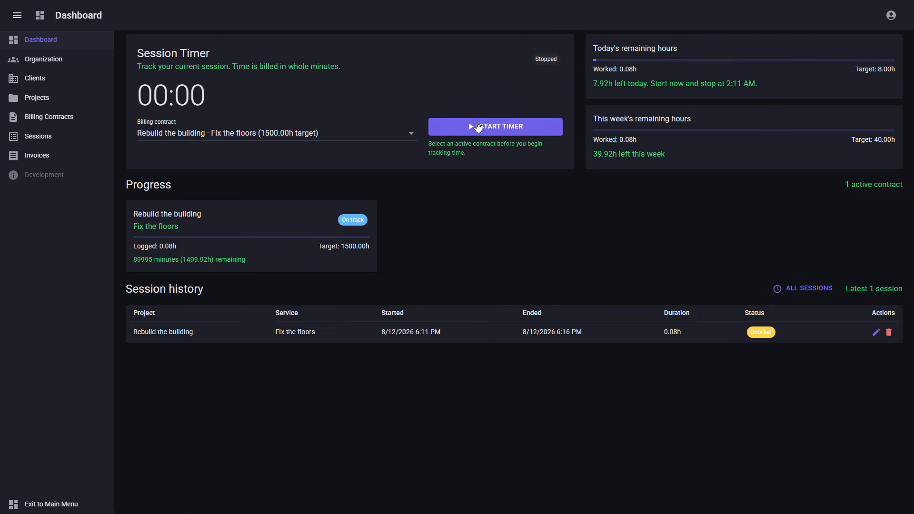
click(480, 127)
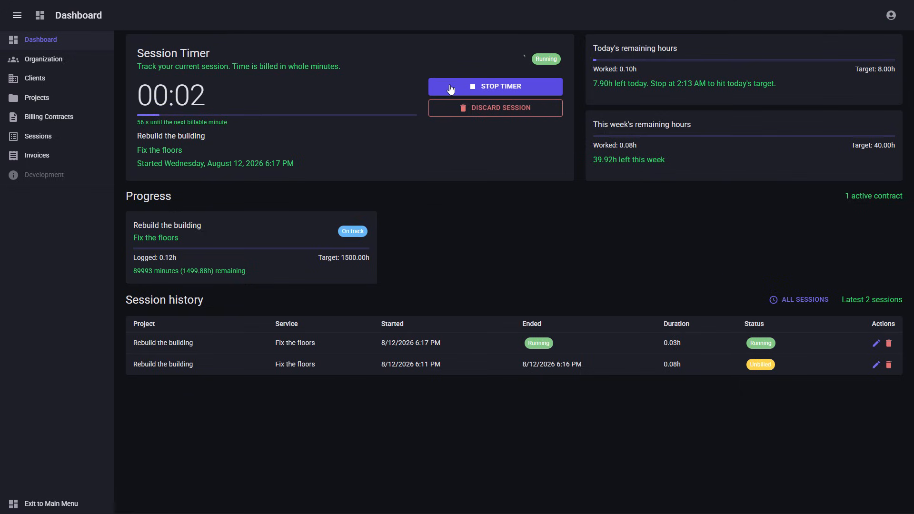
click(450, 87)
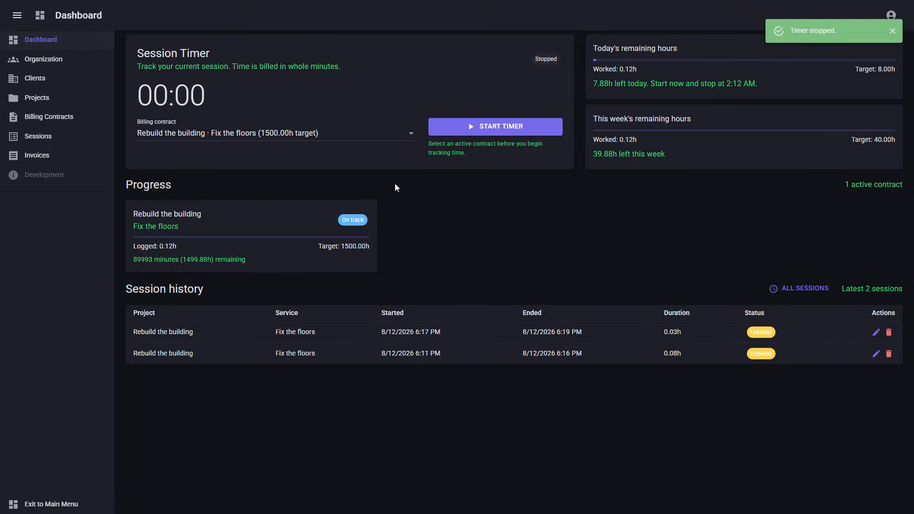
click(72, 156)
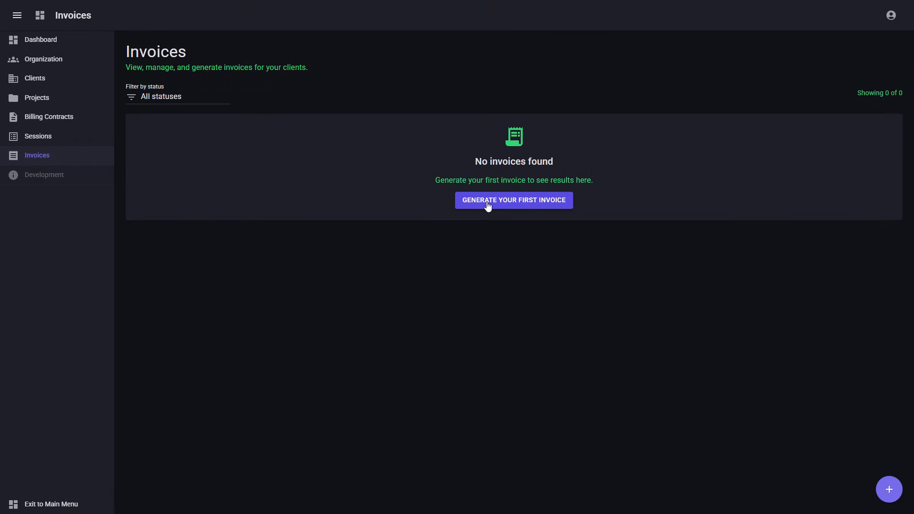
Generate invoice HOT1 with both sessions included and the default due date 8/24/2026
click(522, 206)
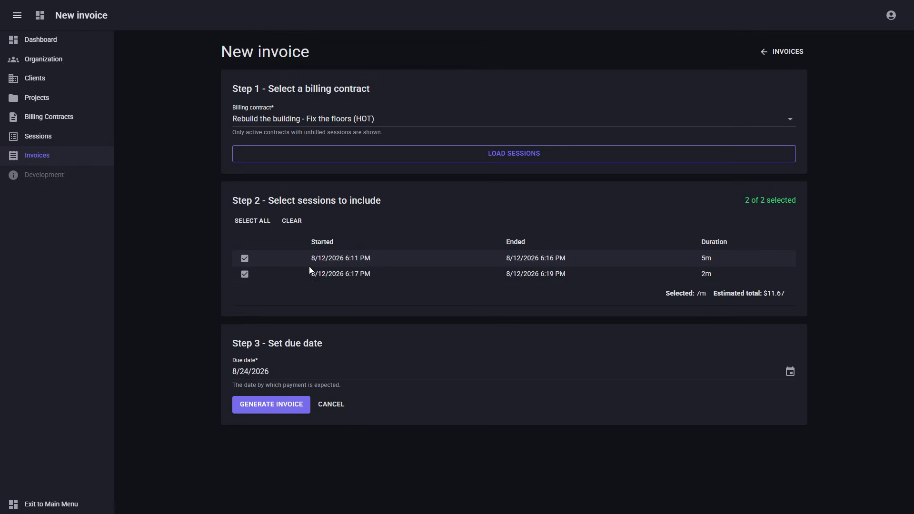
click(246, 260)
click(246, 260)
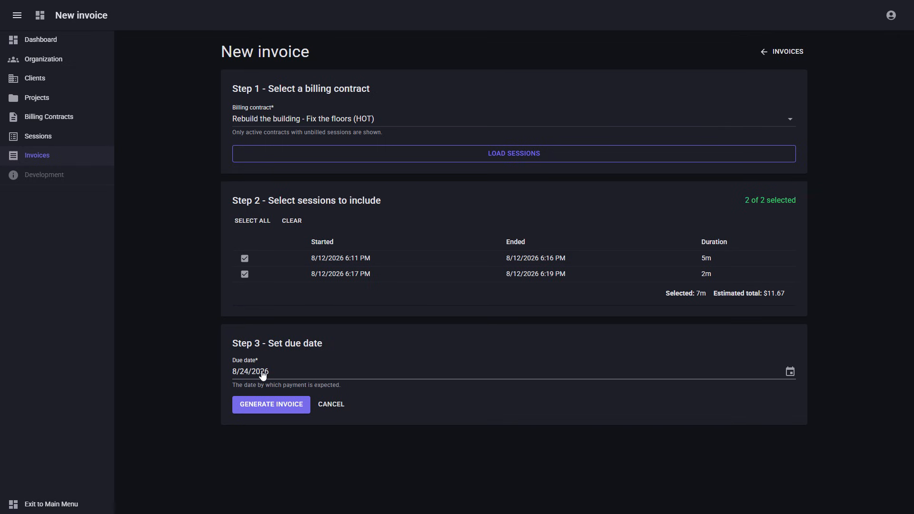
click(264, 408)
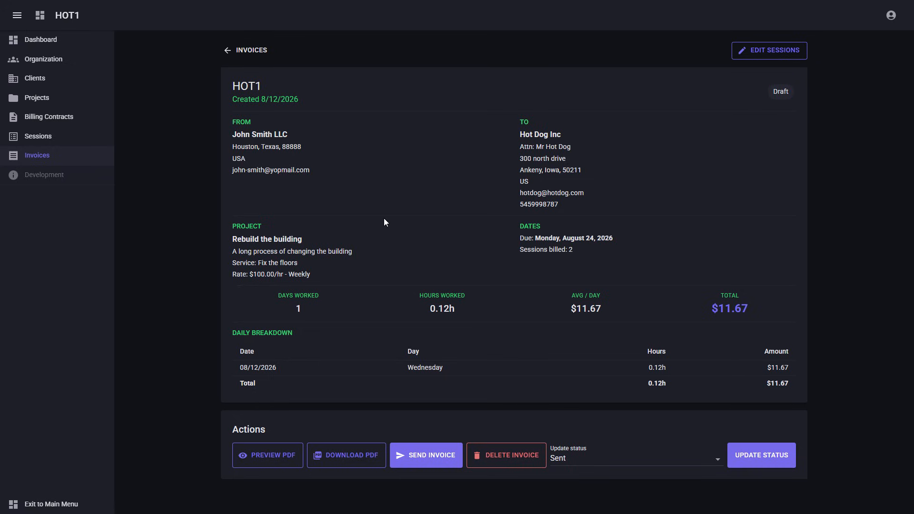
click(260, 458)
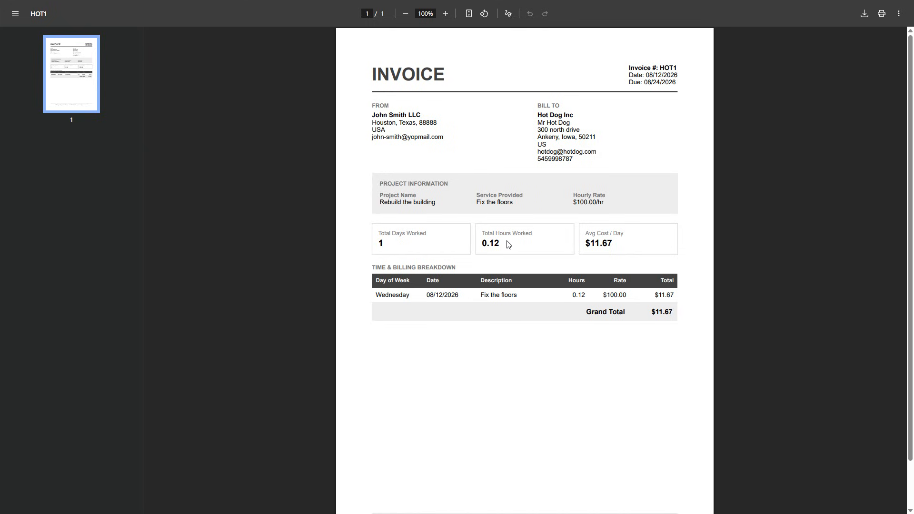
key(ctrl+w)
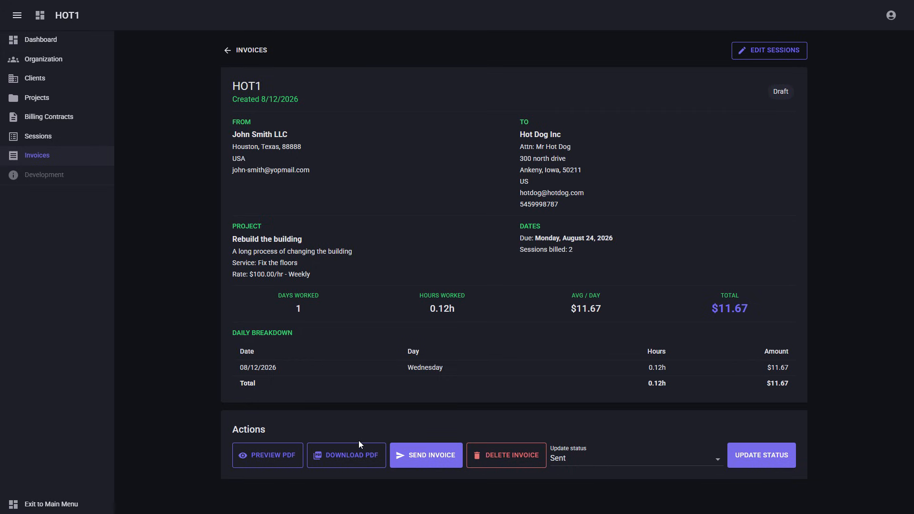
Send invoice HOT1 to Hot Dog Inc and confirm it in the send dialog
click(427, 458)
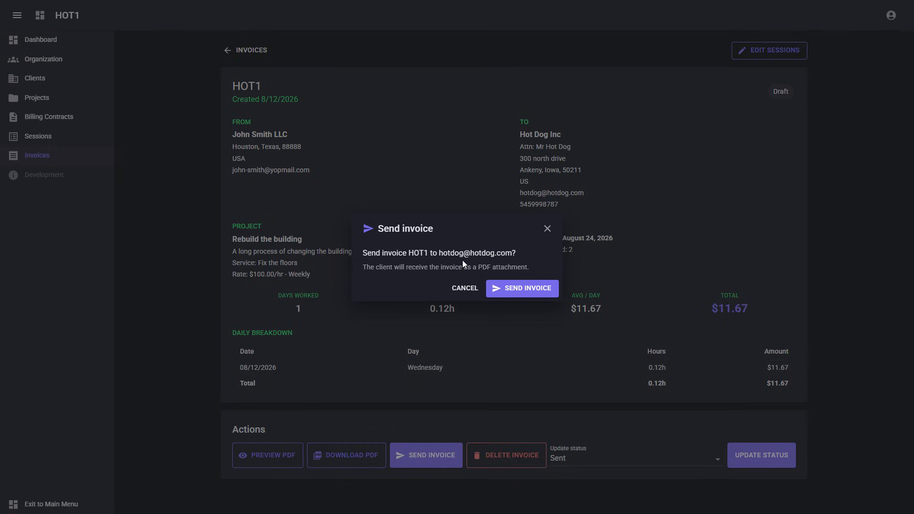
click(507, 296)
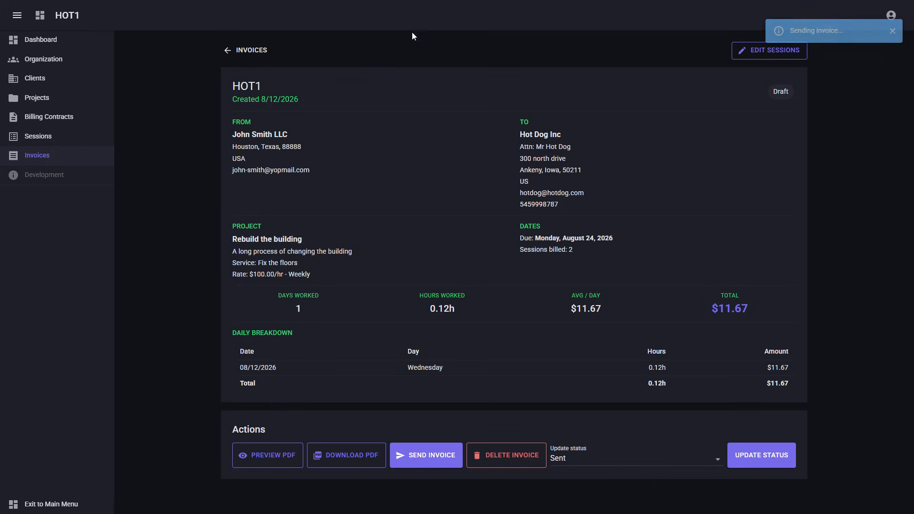